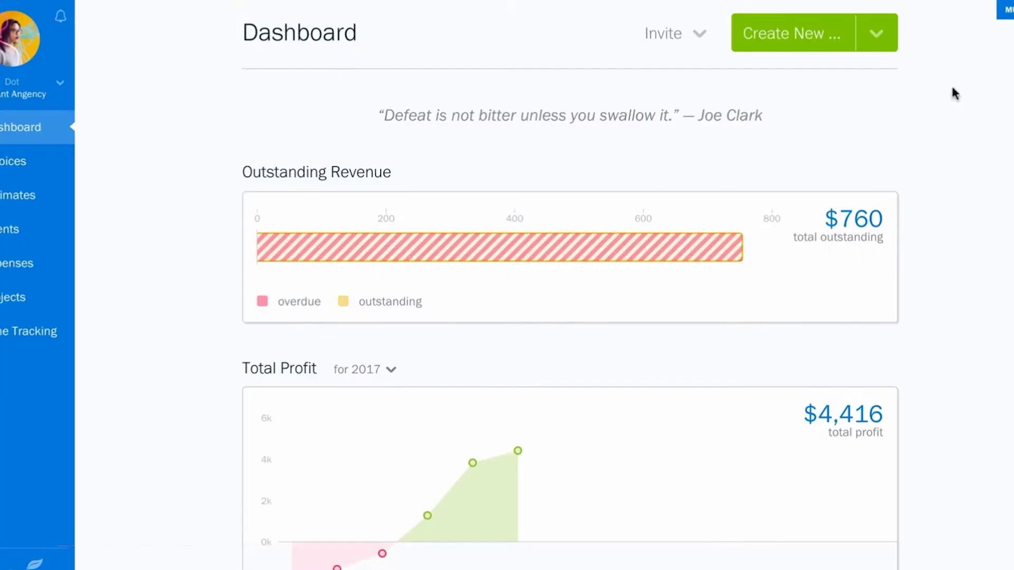
Step: Start new invoice 0000017 and preview its credit card payment option without changes
left_click(13, 161)
left_click(824, 32)
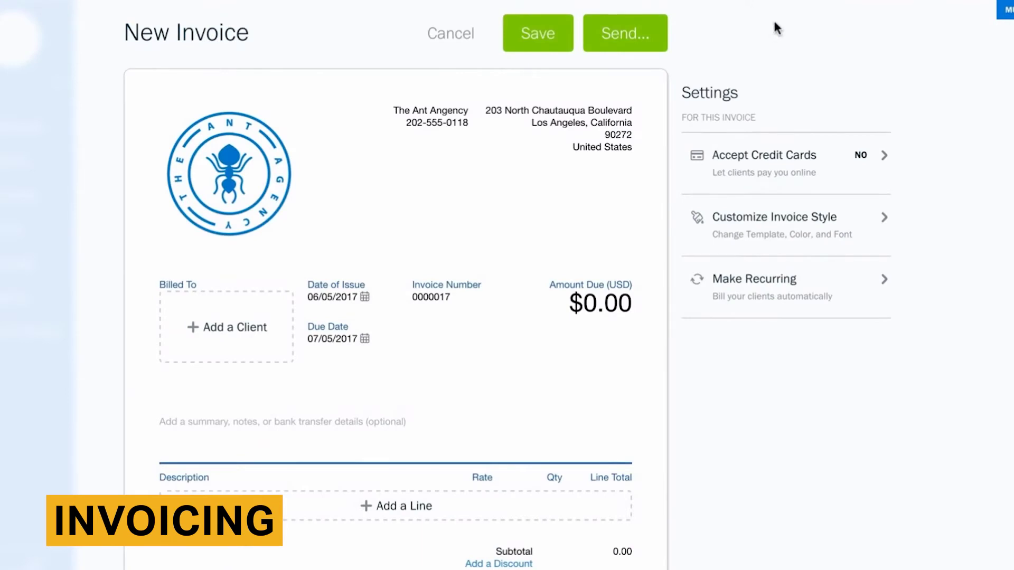
left_click(784, 162)
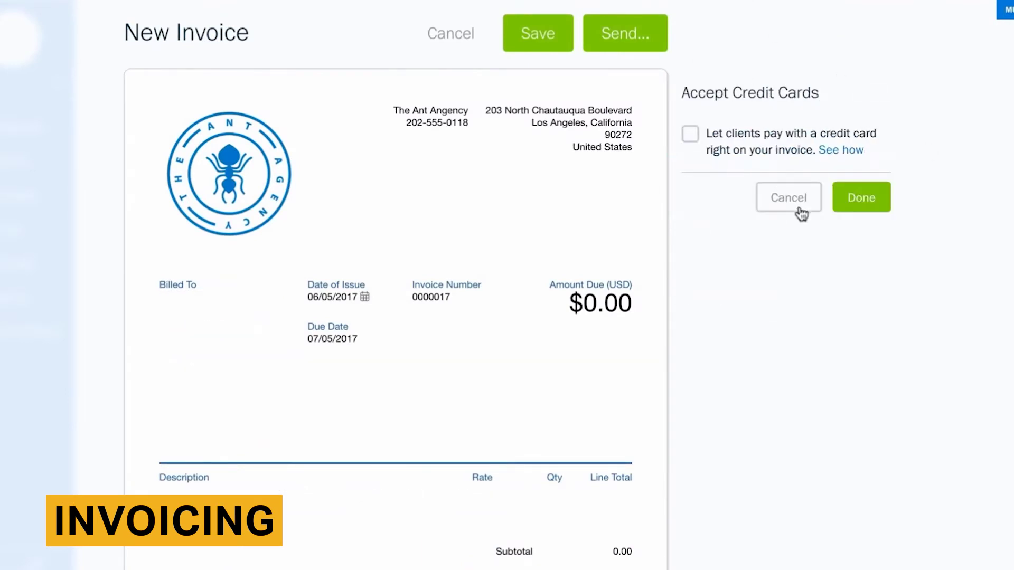
left_click(788, 198)
Step: Preview another invoice style template, return to Simple, and discard the style changes
left_click(831, 237)
left_click(879, 271)
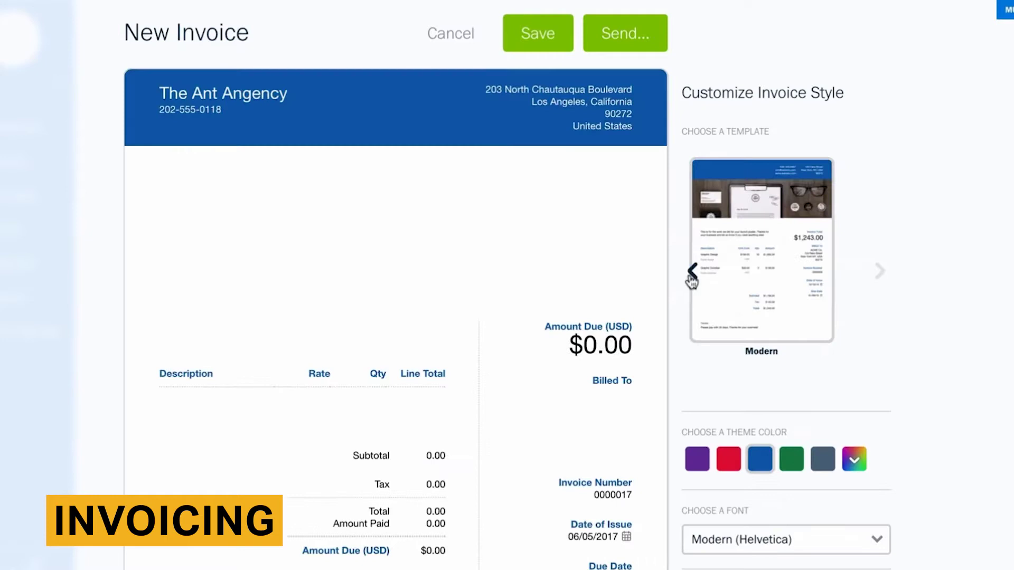
left_click(693, 271)
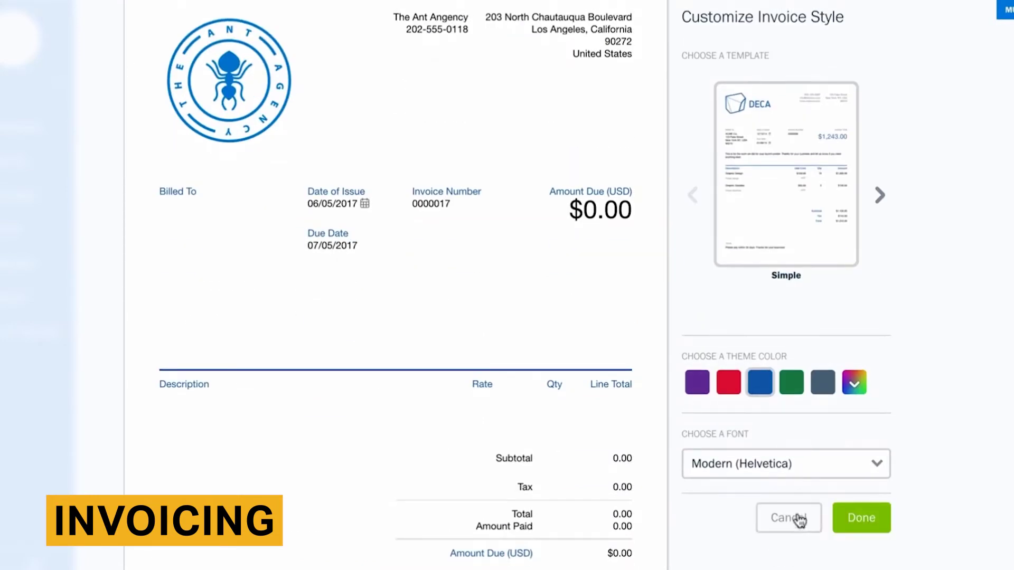
left_click(791, 518)
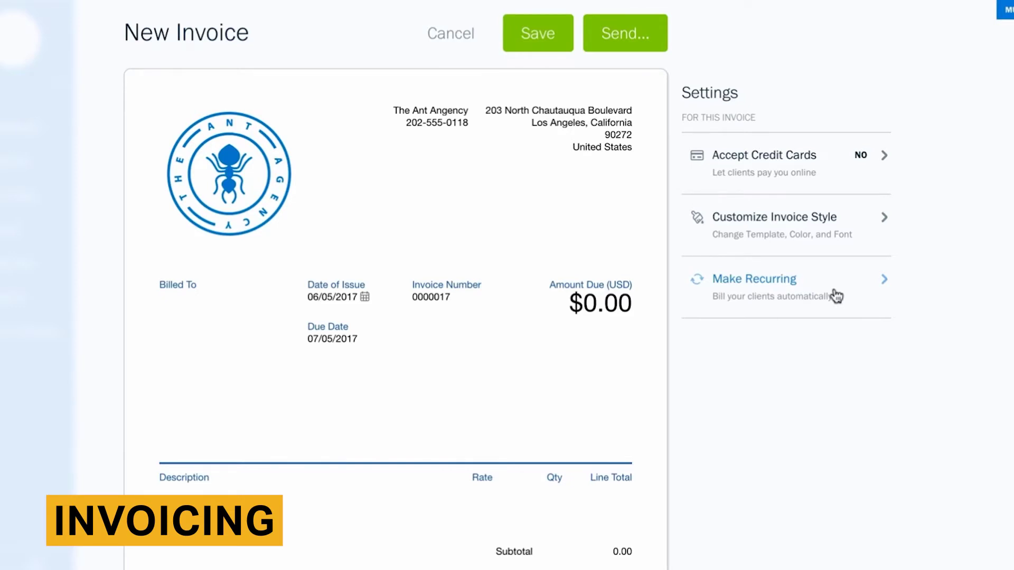
Step: Bill the invoice to Lightspeed Electrics and view its reminder settings without changes
left_click(238, 333)
scroll(312, 304, "down", 3)
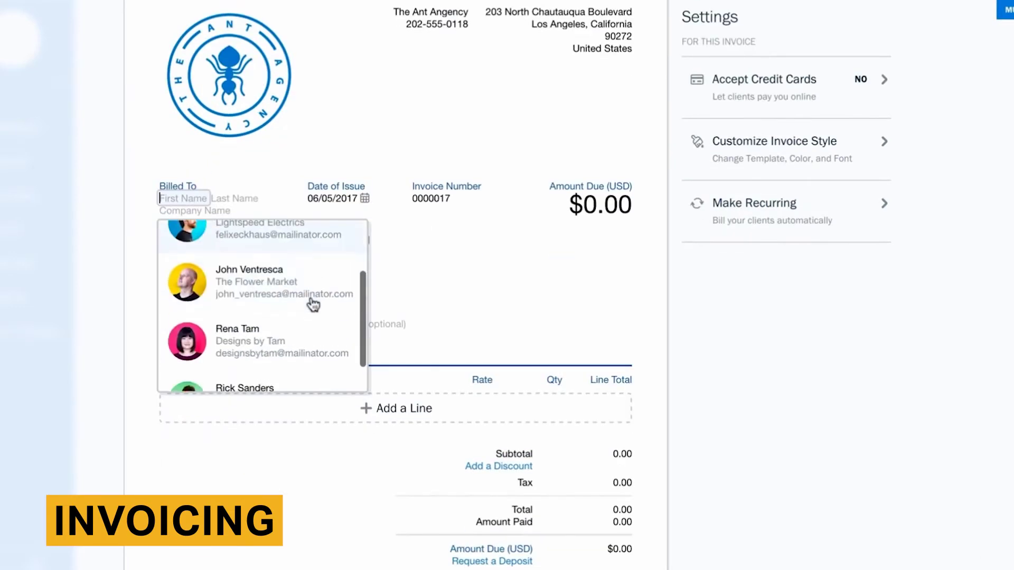
scroll(313, 304, "up", 1)
left_click(267, 288)
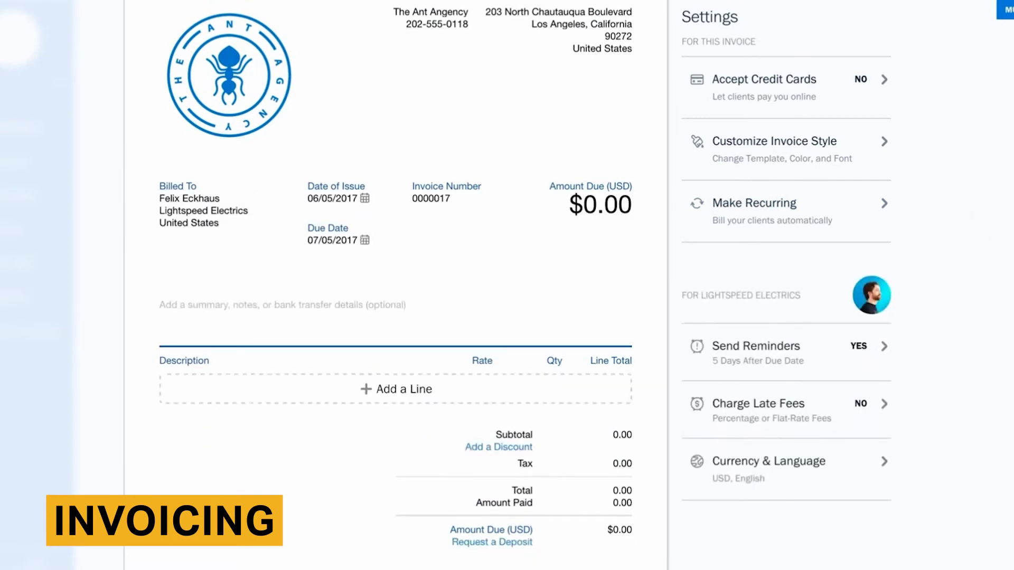
left_click(817, 348)
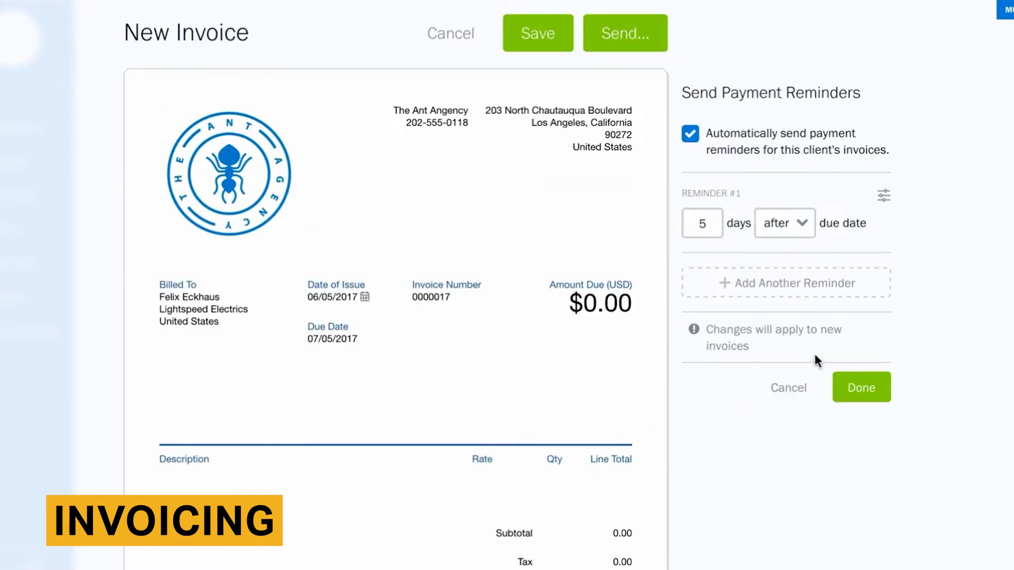
left_click(788, 387)
Step: Review the client's late-fee and currency and language settings, leaving both unchanged
left_click(872, 480)
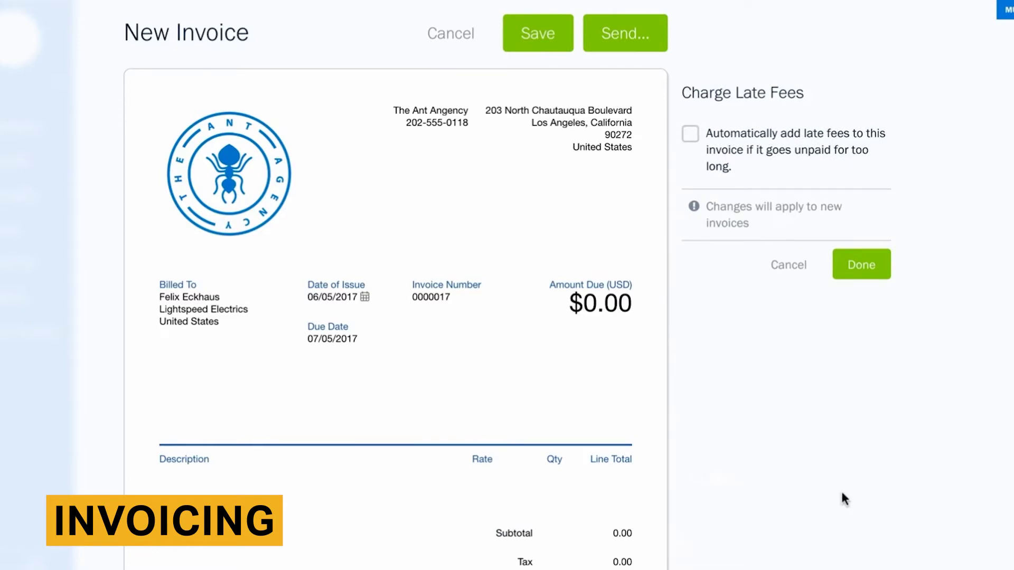
left_click(788, 264)
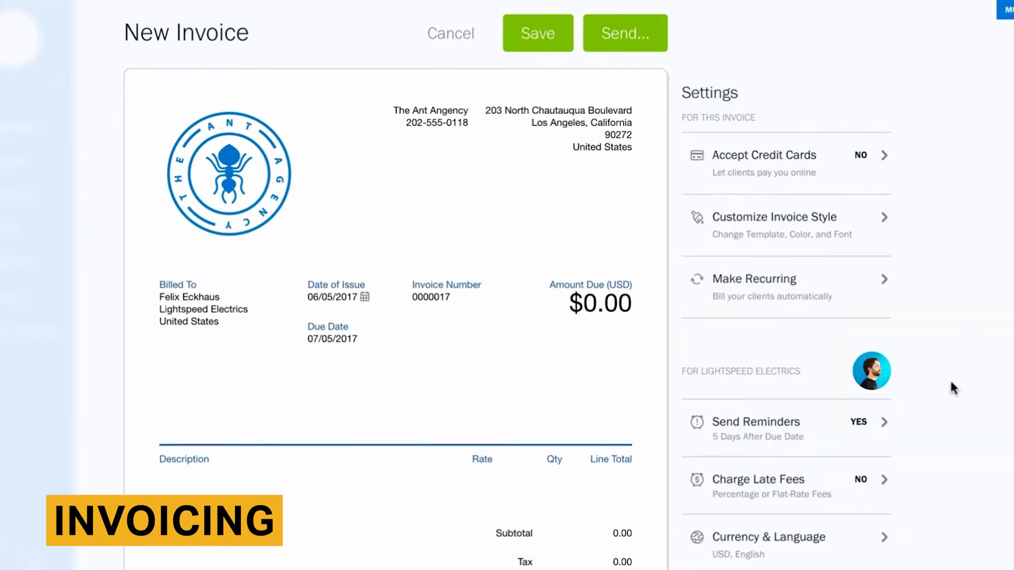
left_click(773, 538)
left_click(776, 309)
scroll(913, 460, "down", 3)
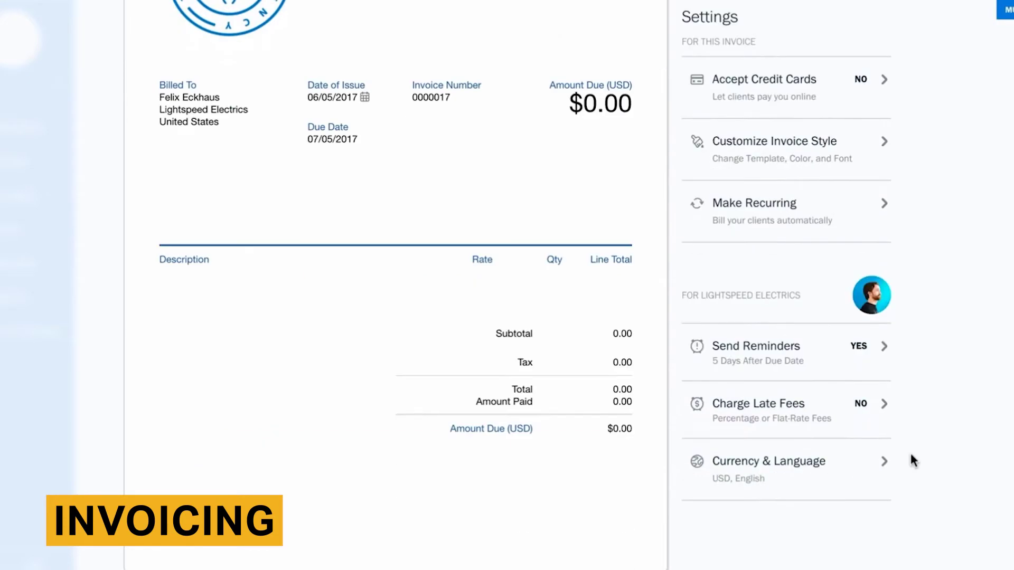
Step: Add an Art Direction Consultation line item and edit its description
left_click(394, 296)
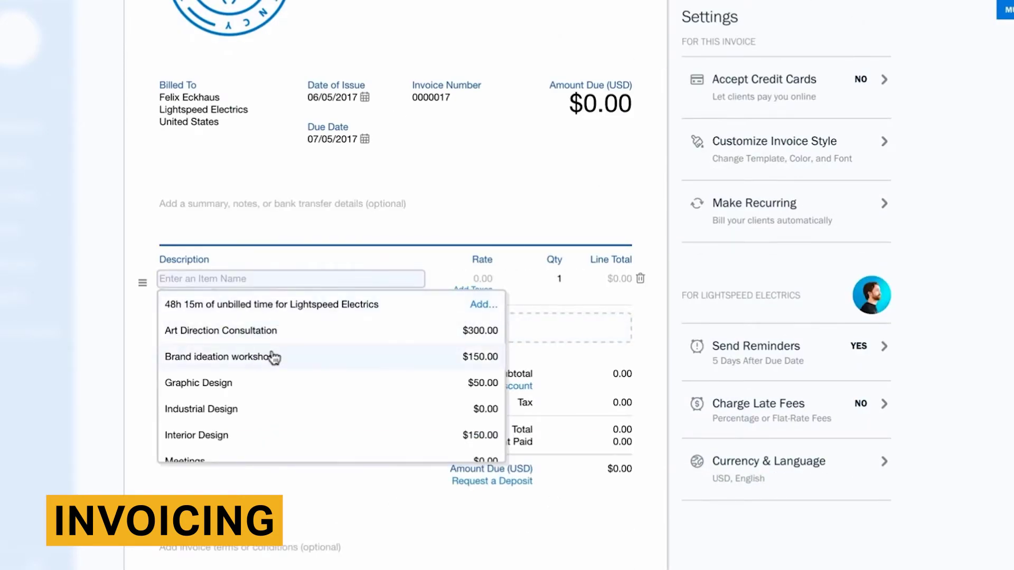
left_click(248, 342)
left_click(237, 292)
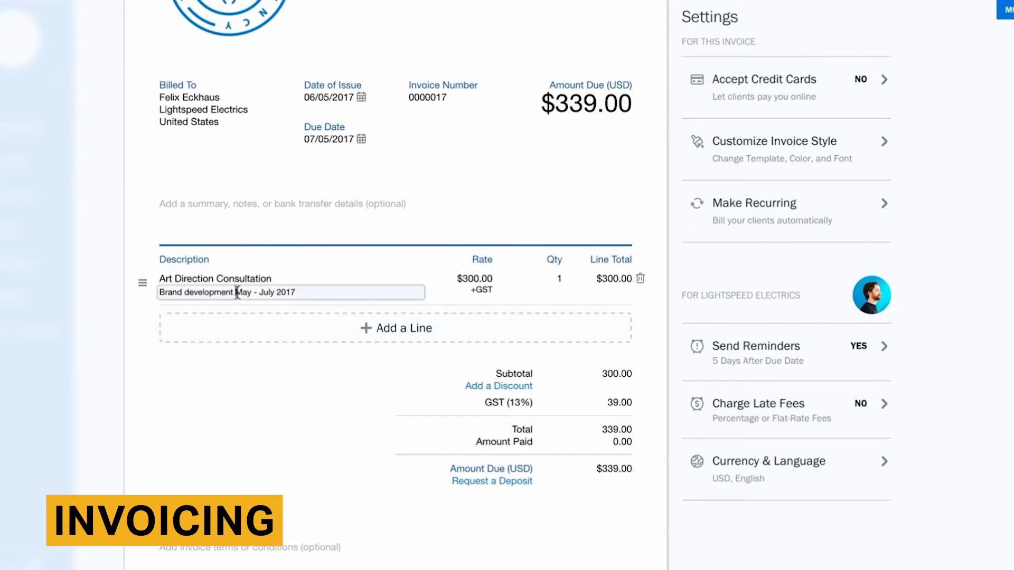
Step: Review the line's tax and discount options unchanged, then edit the invoice summary notes
left_click(483, 289)
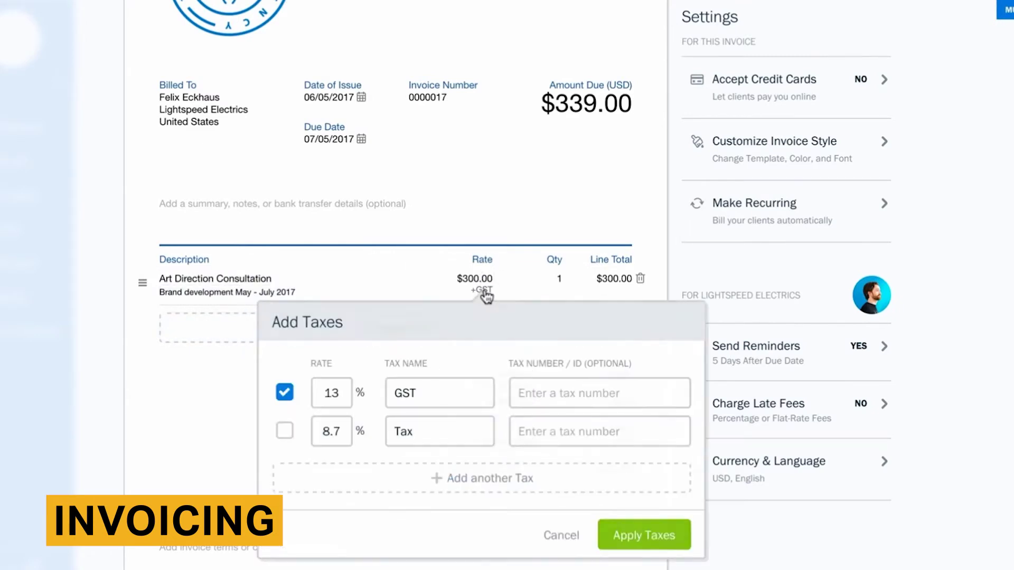
left_click(563, 536)
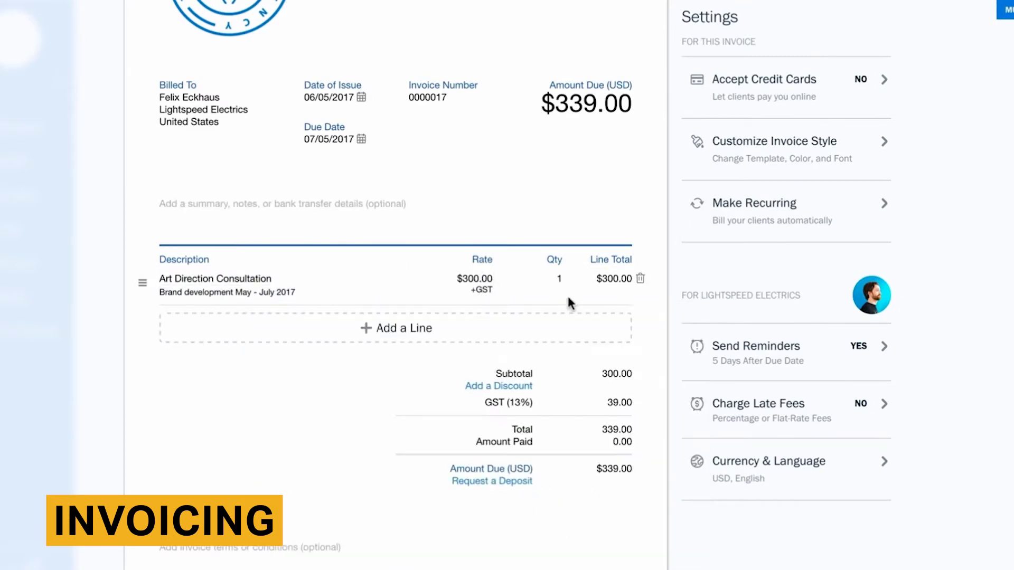
left_click(499, 389)
left_click(372, 523)
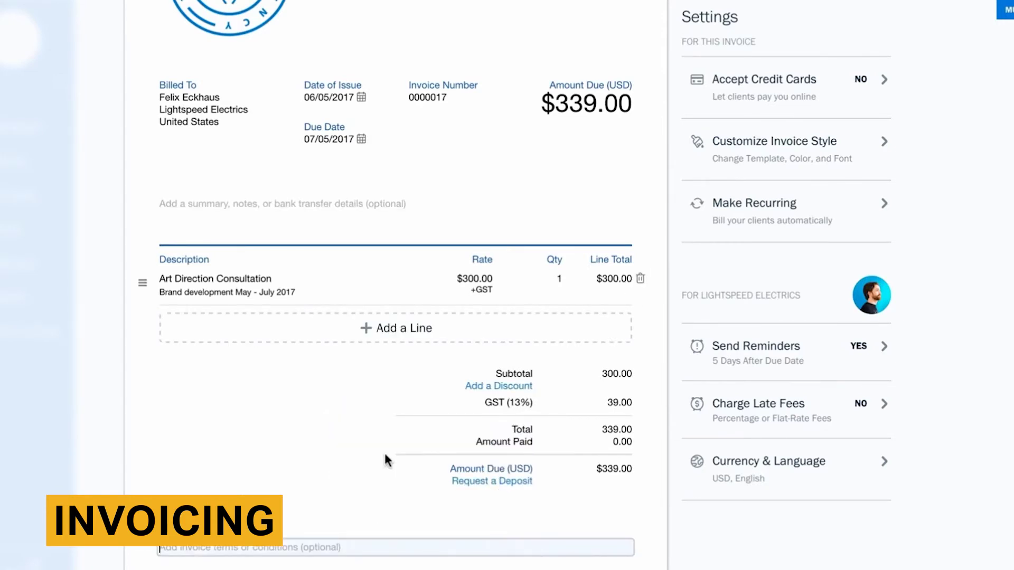
left_click(604, 202)
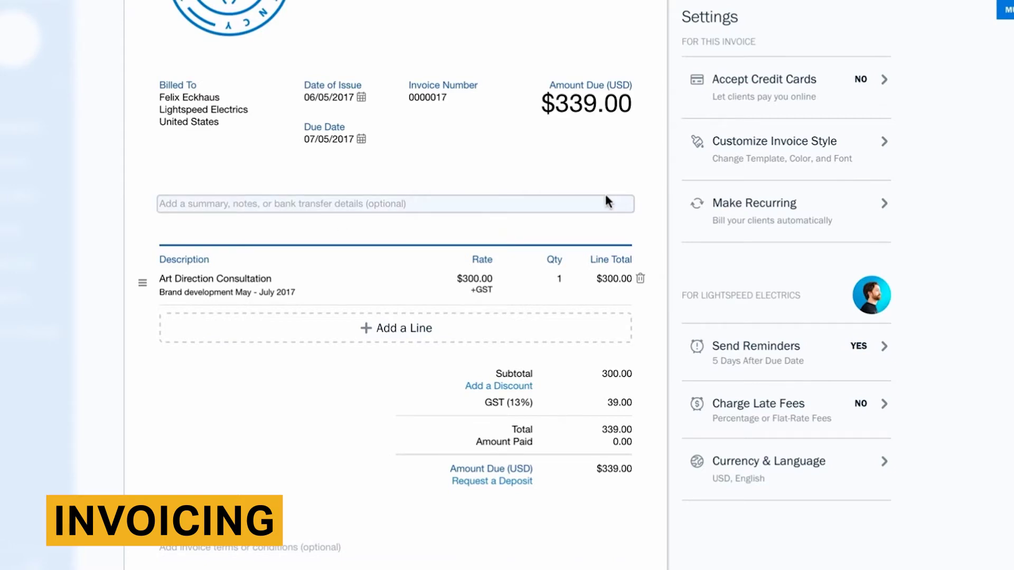
scroll(604, 192, "up", 5)
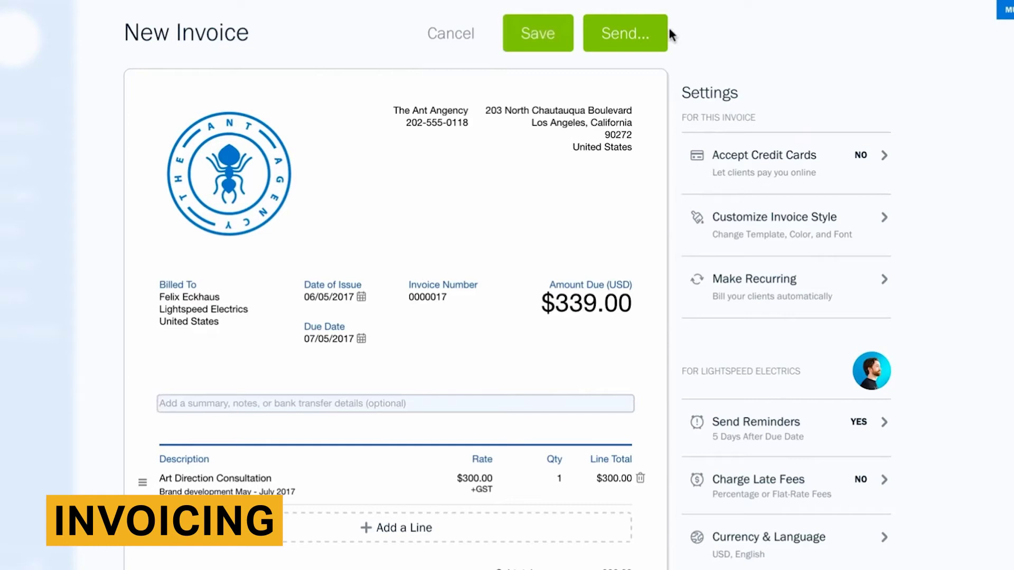
Step: Email invoice 0000017 to the client and the accounting address with a thank-you message
left_click(634, 38)
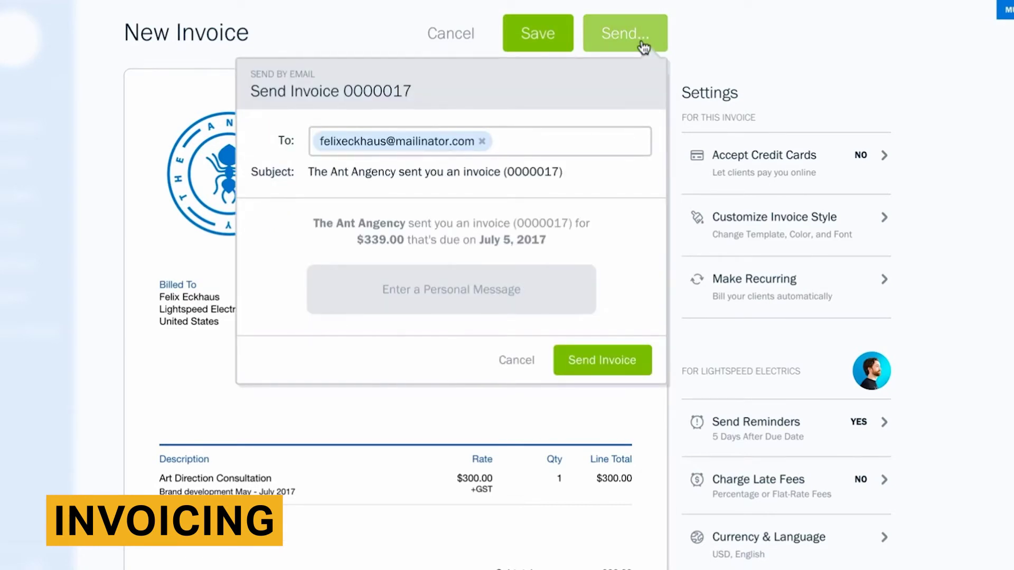
key("Return")
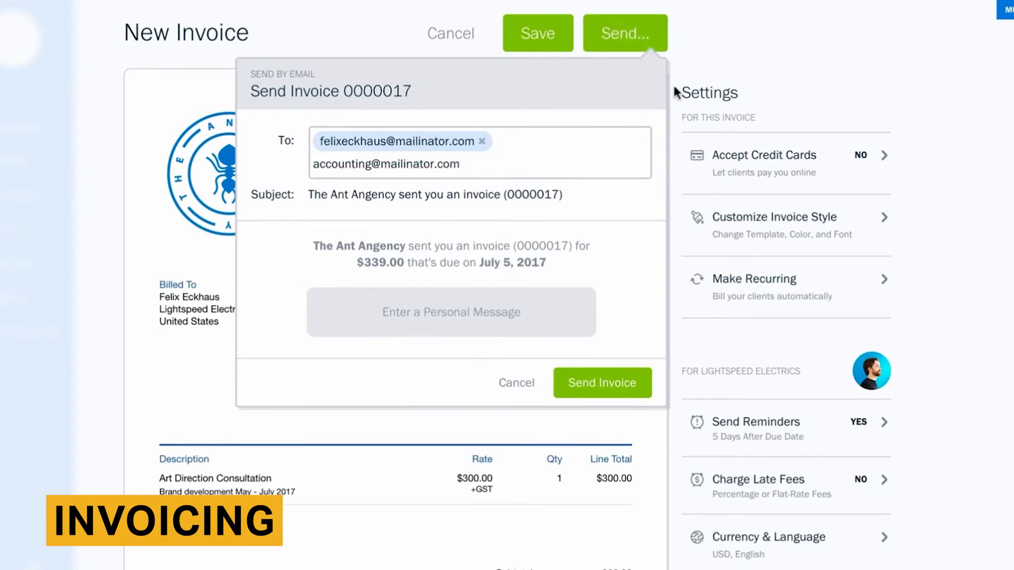
left_click(391, 334)
type("hanks for the business.")
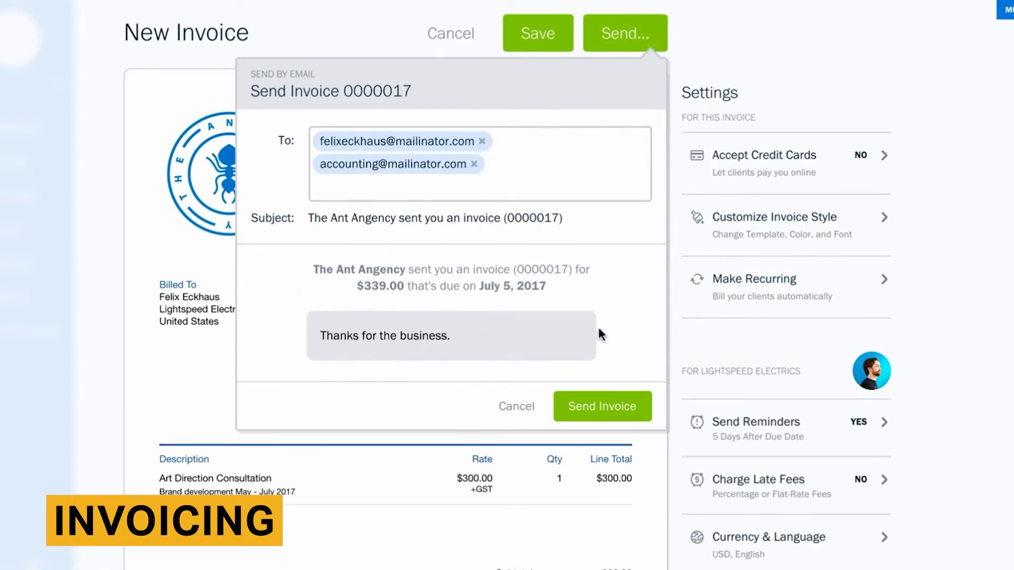
left_click(602, 406)
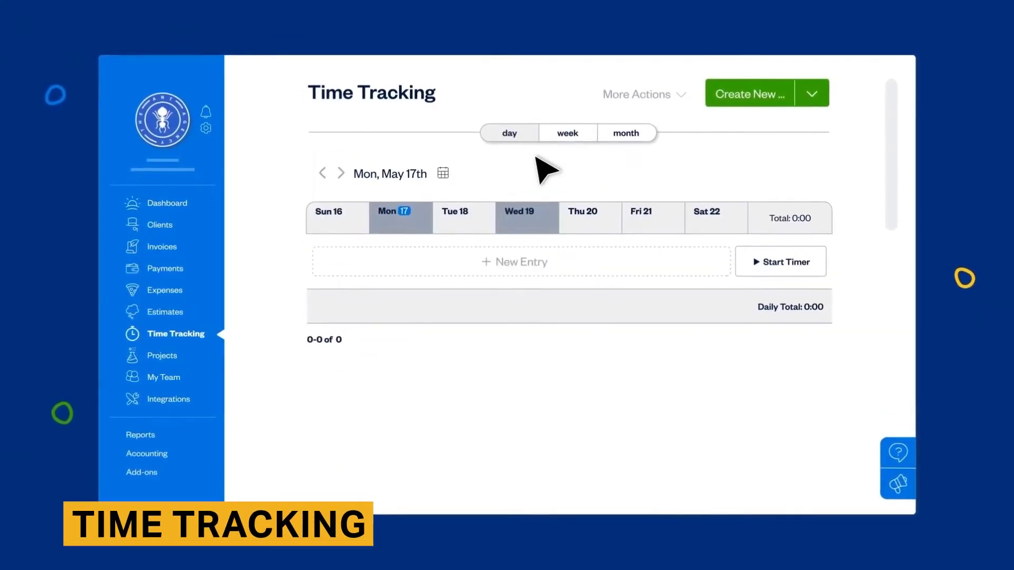
Step: Log a May 17 time entry with a running timer and invoice the chosen client
left_click(586, 133)
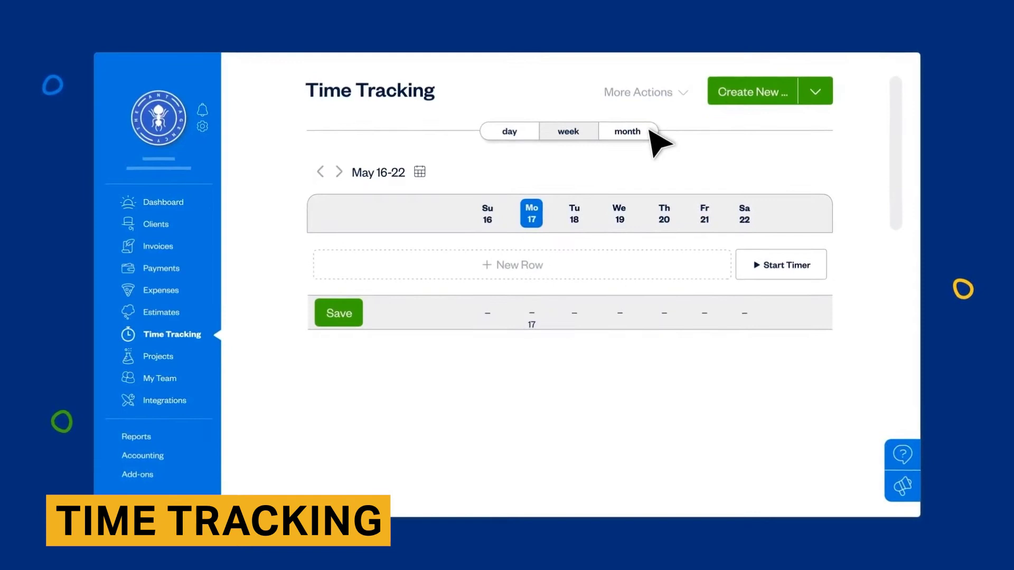
left_click(627, 131)
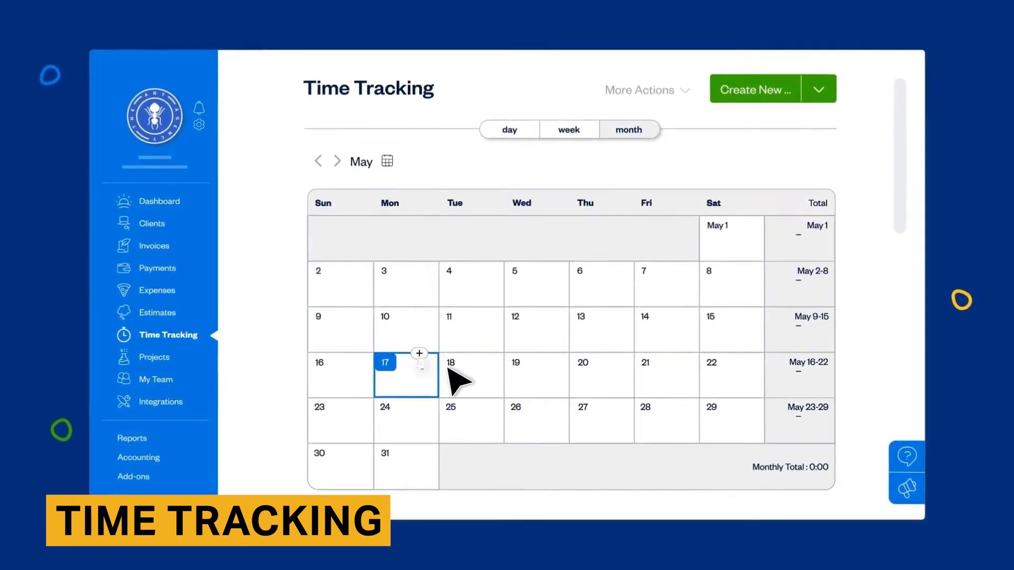
left_click(419, 364)
left_click(470, 459)
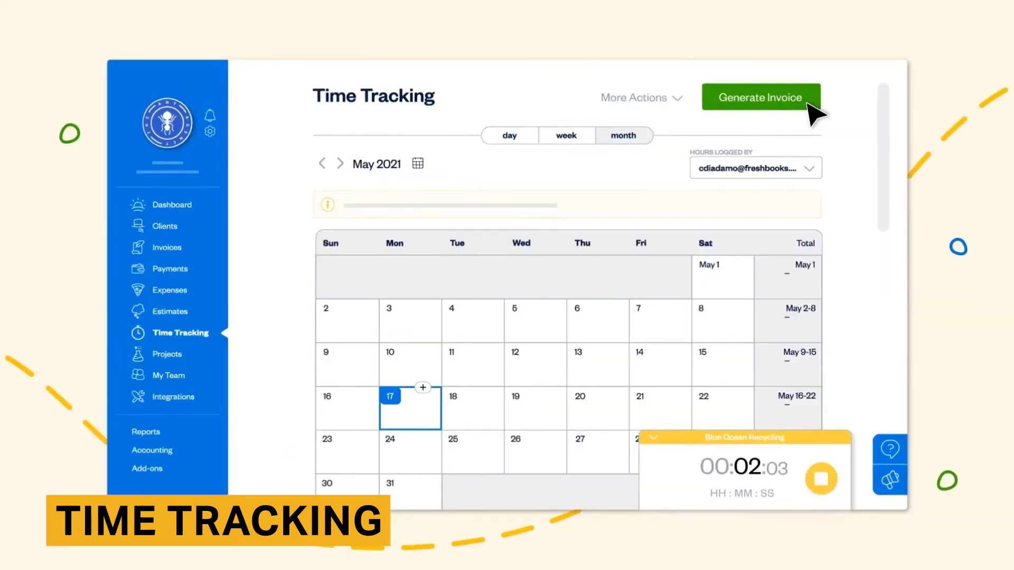
left_click(815, 100)
left_click(790, 395)
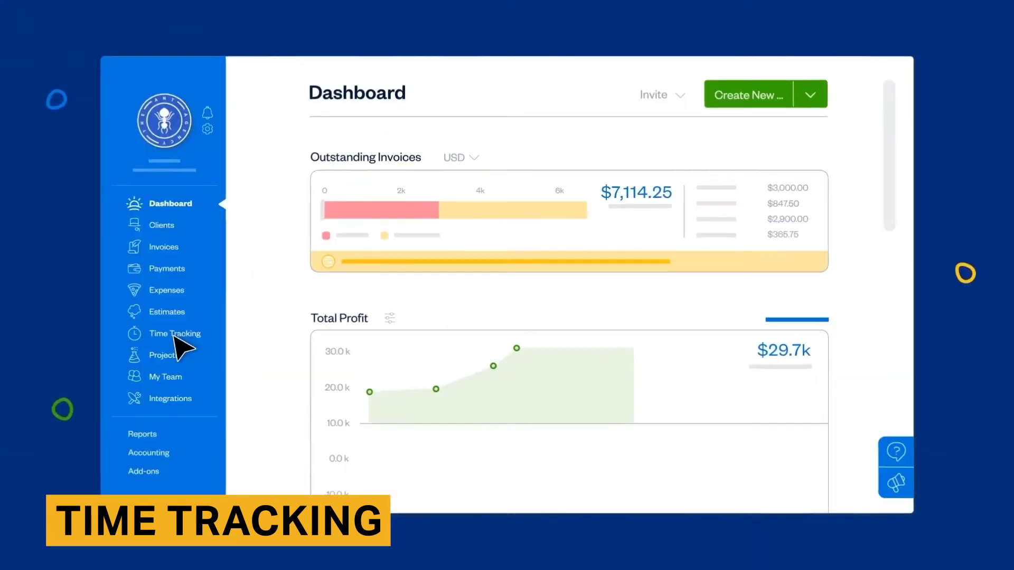
Step: Return to Time Tracking, log another May 17 entry in month view, and invoice the client
left_click(171, 333)
left_click(568, 132)
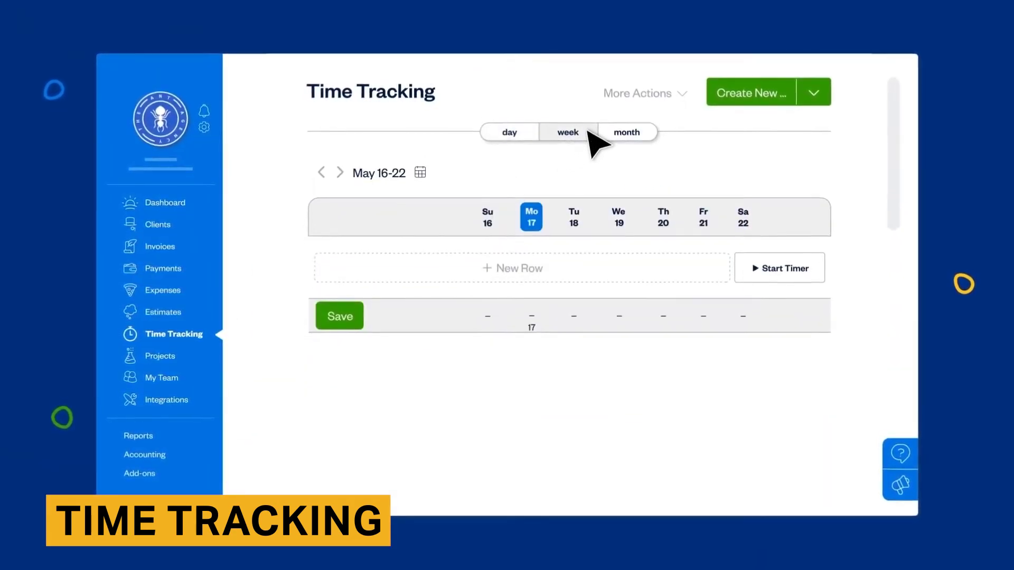
left_click(626, 132)
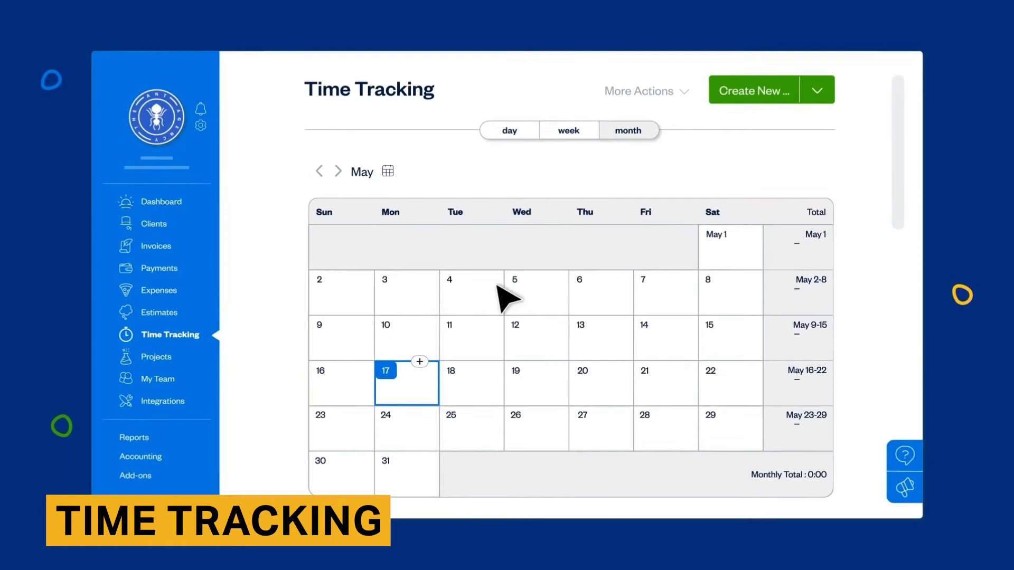
left_click(420, 378)
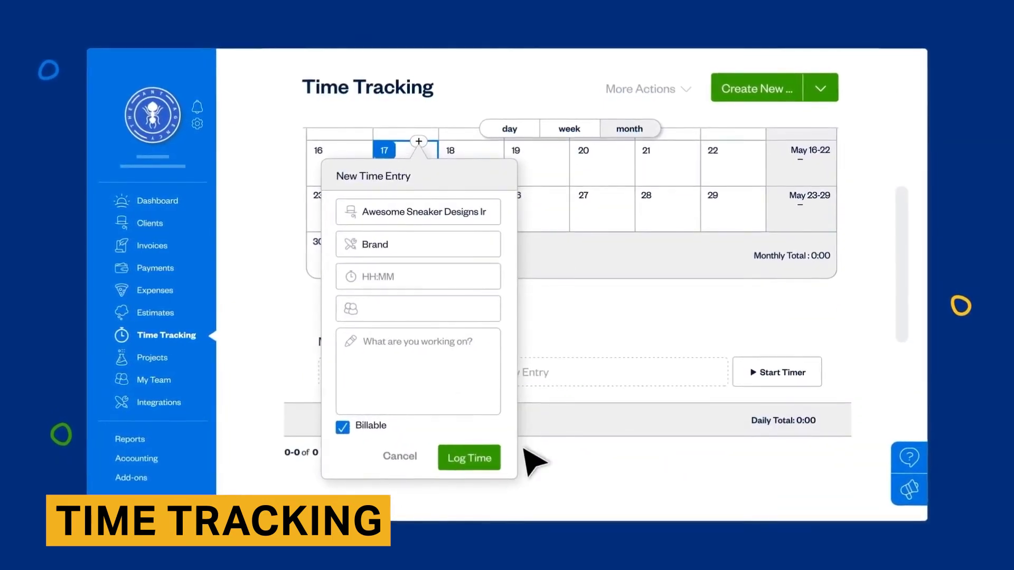
left_click(468, 456)
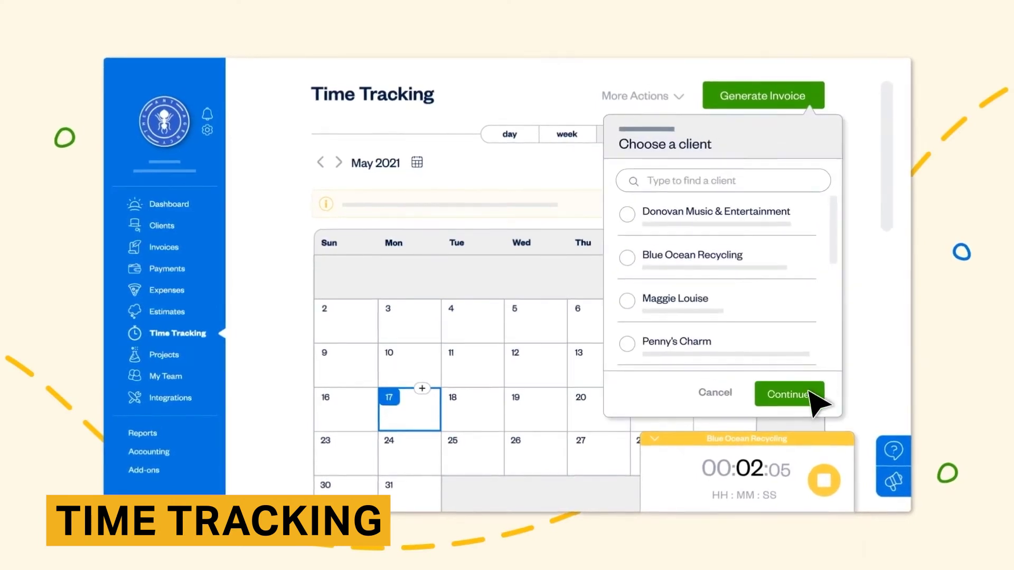
left_click(790, 351)
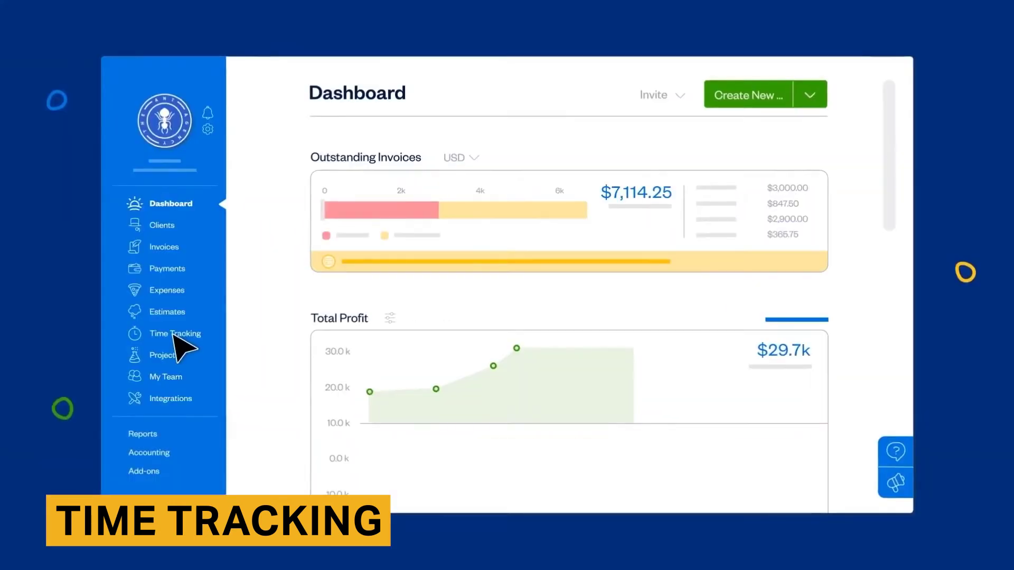
Step: Cycle week and month views, start a May 17 entry, and continue generating an invoice from tracked time
left_click(178, 340)
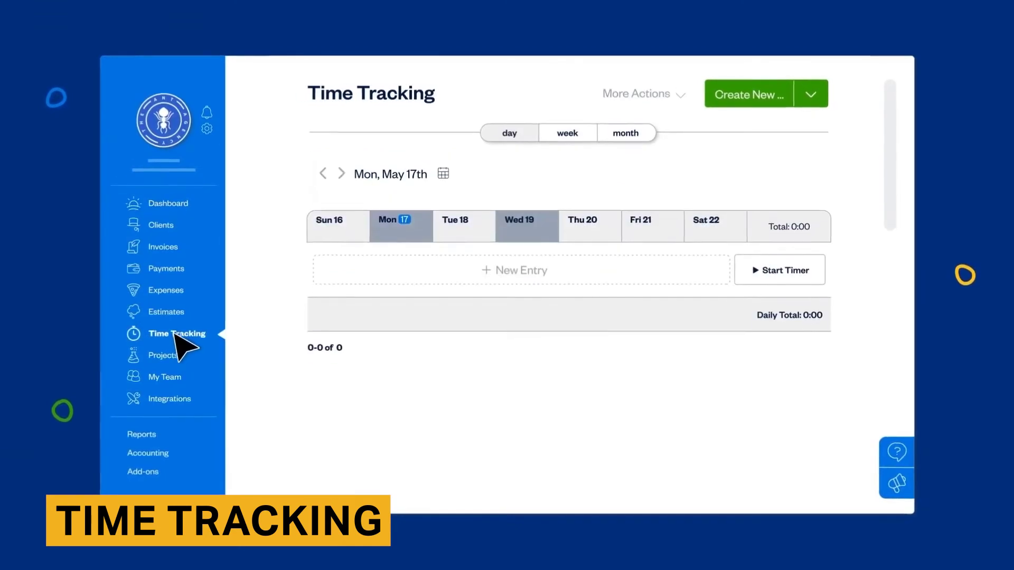
left_click(586, 134)
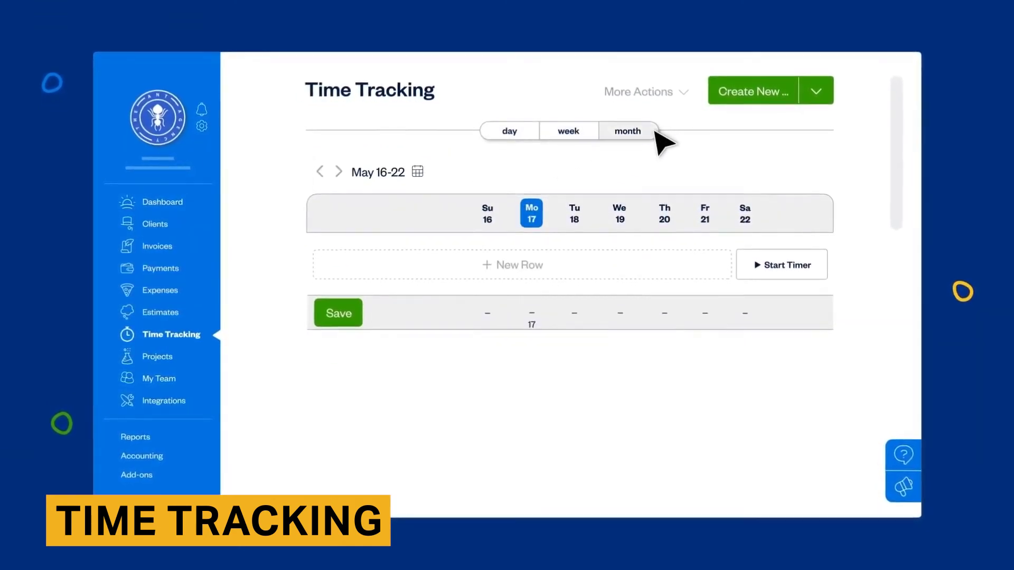
left_click(634, 132)
left_click(419, 363)
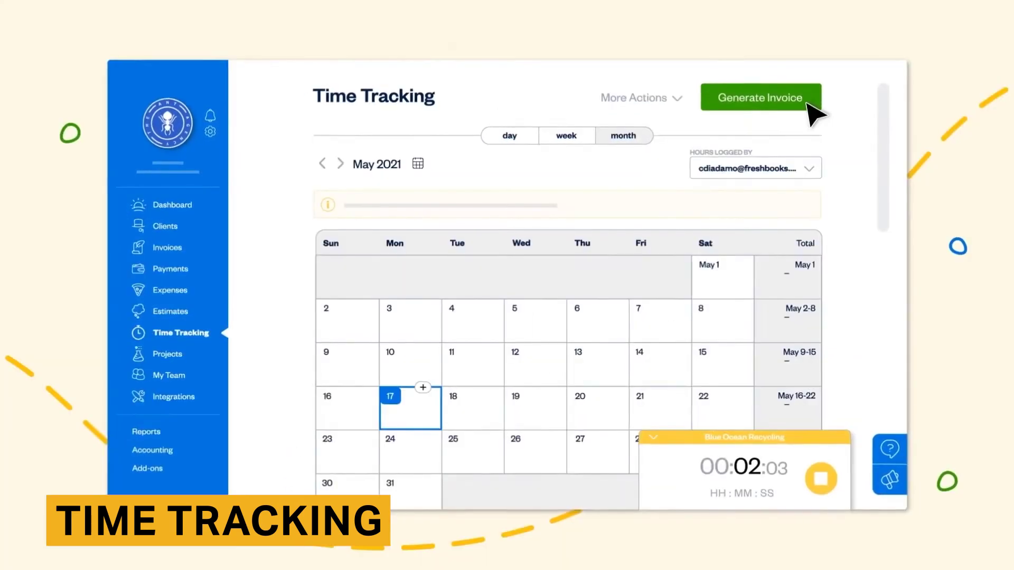
left_click(760, 98)
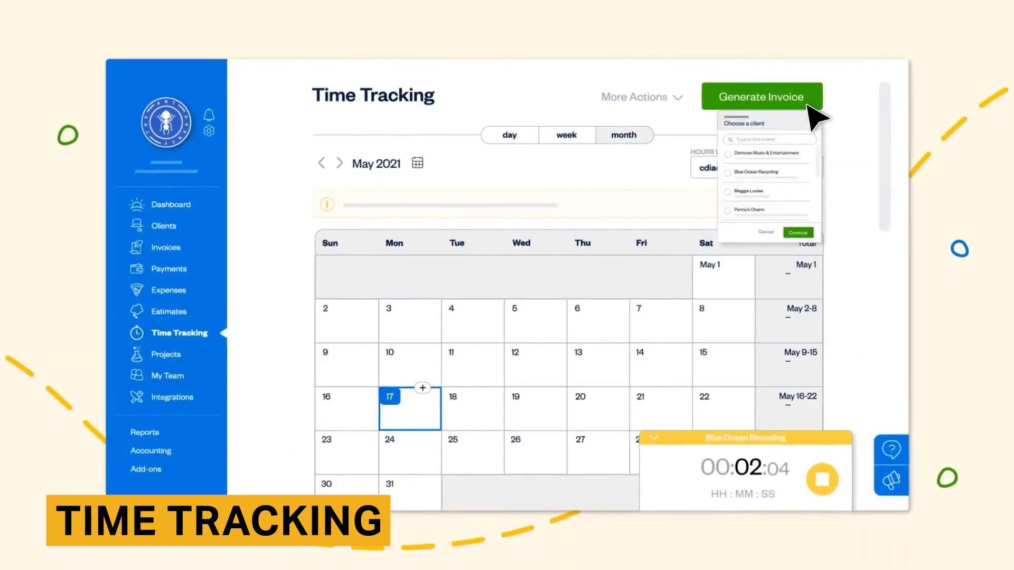
left_click(793, 390)
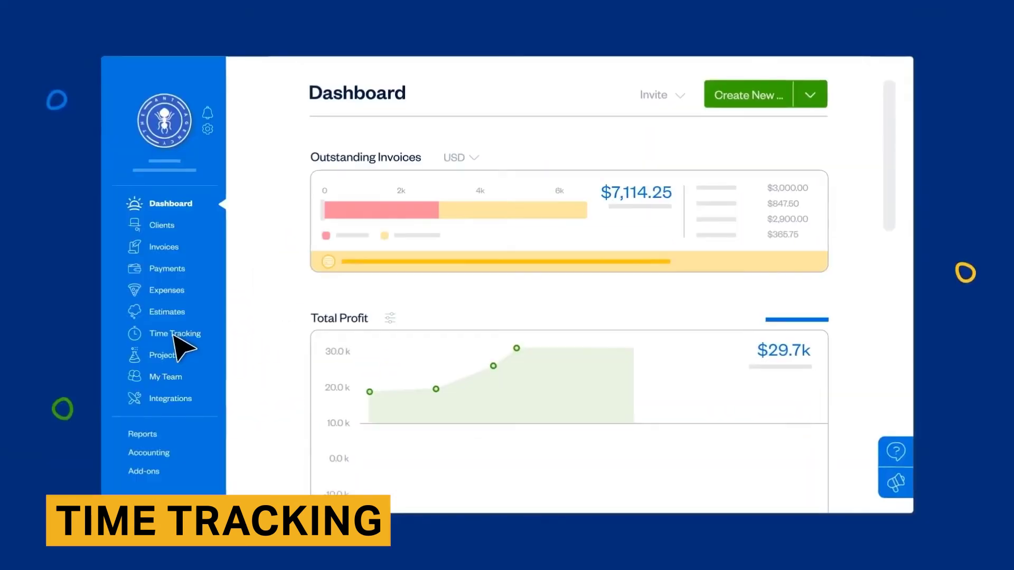
Step: Cycle the time tracking views again, then list the 2020 Profit and Loss report's export options
left_click(182, 342)
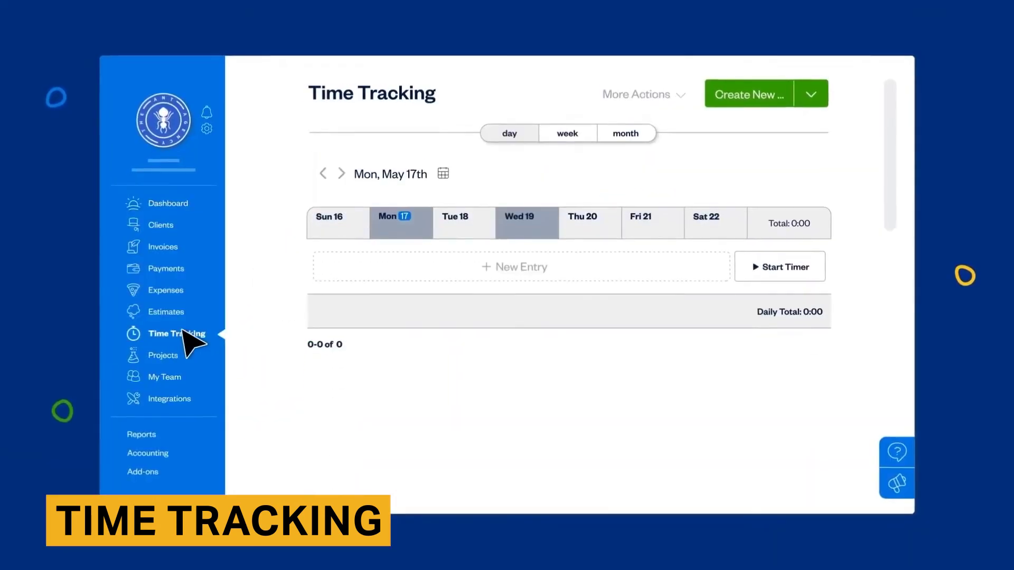
left_click(586, 134)
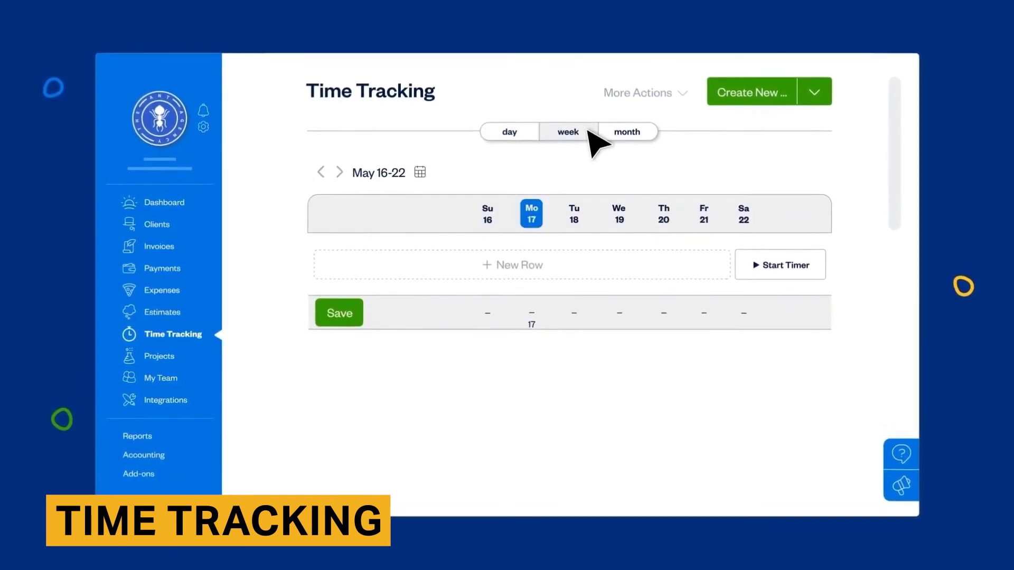
left_click(650, 137)
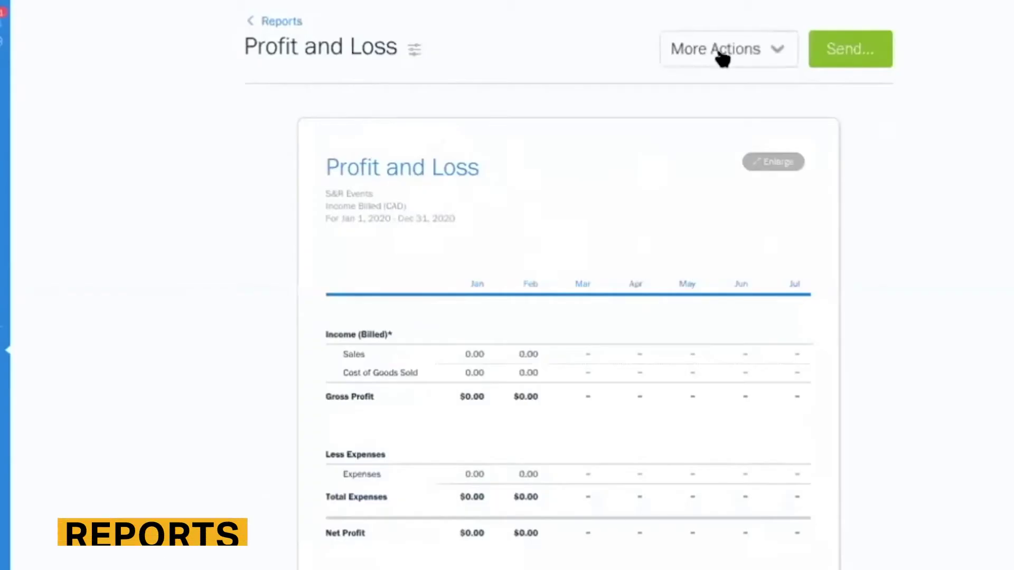
left_click(727, 49)
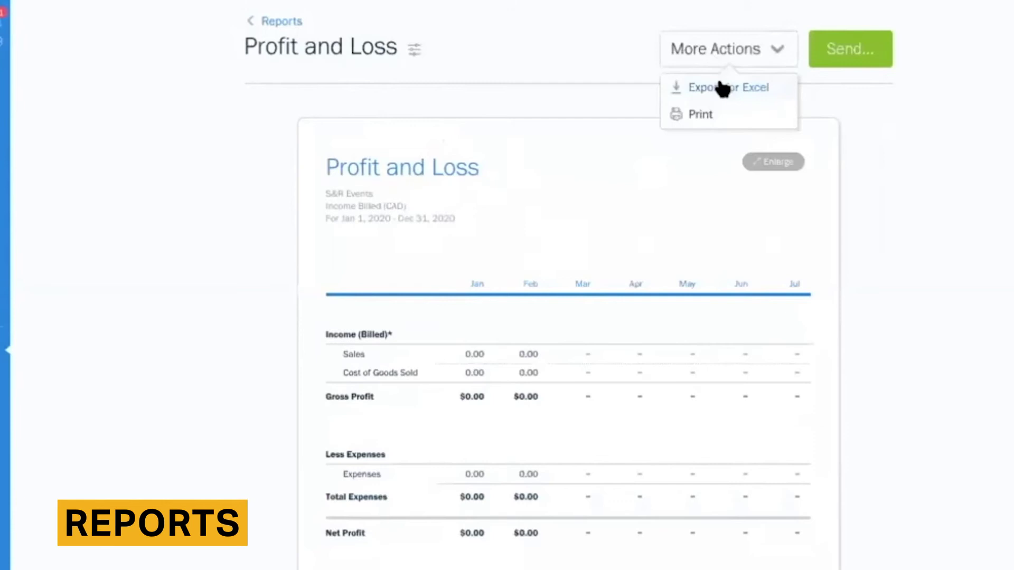
Step: Start emailing the Profit and Loss report with a message, then discard it
left_click(850, 48)
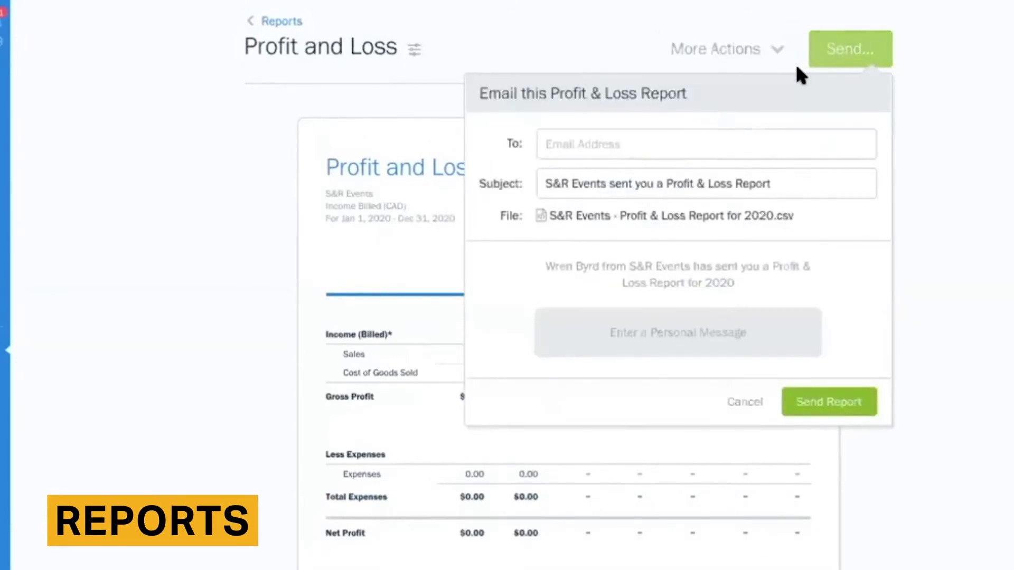
left_click(723, 326)
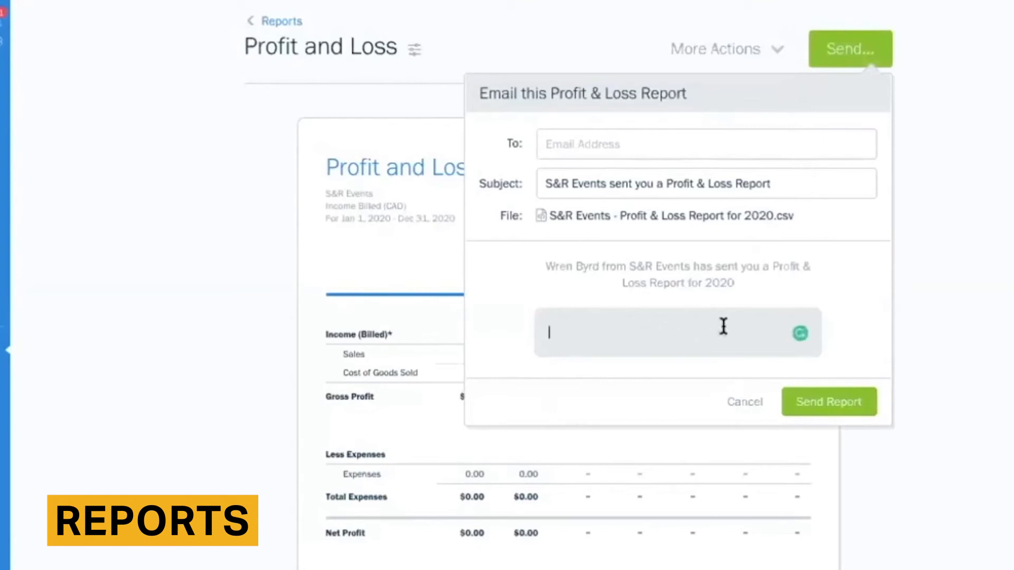
left_click(745, 401)
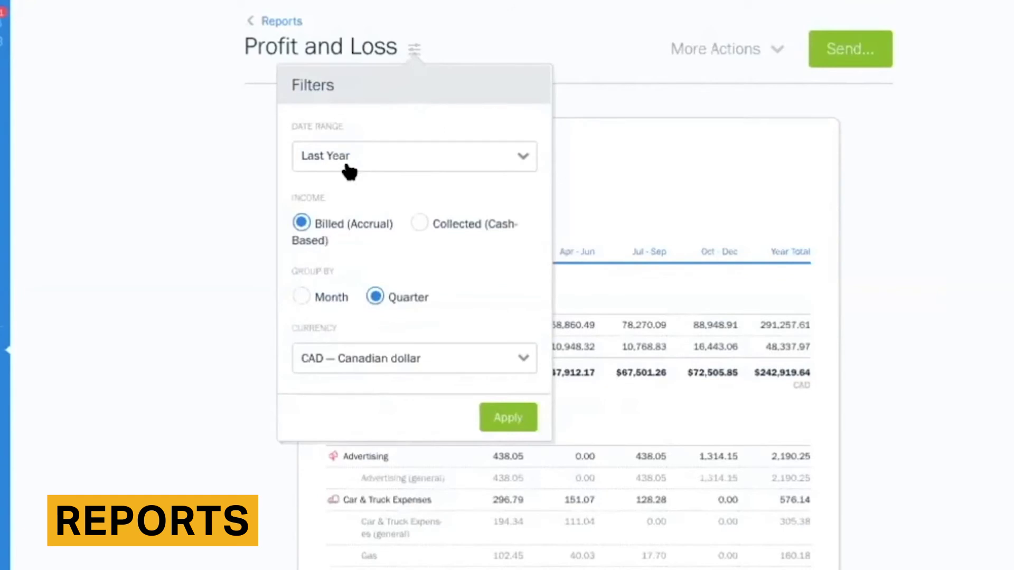
Step: Try a Custom date range in the report filters, then set it back to Last Year
left_click(349, 162)
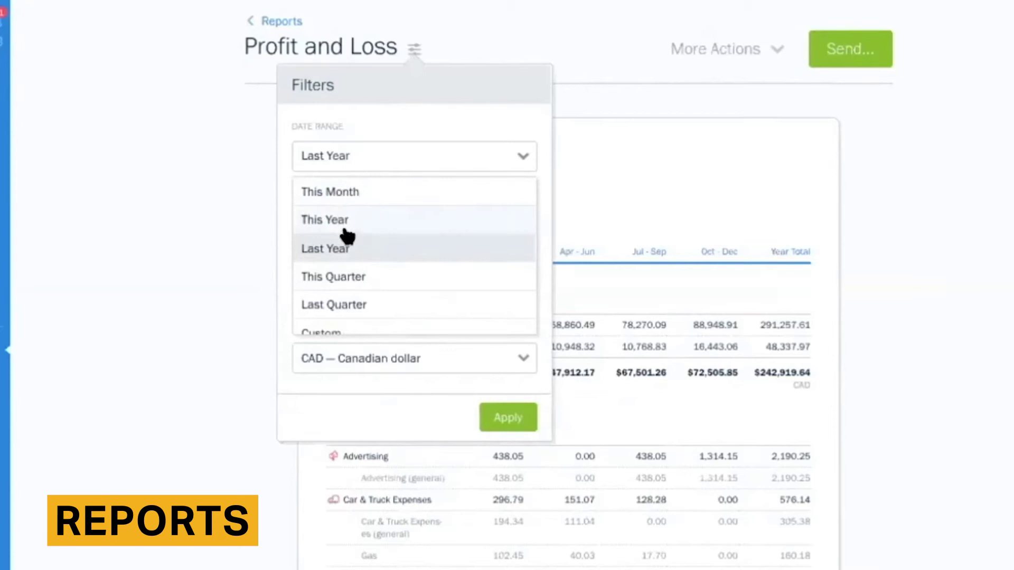
scroll(353, 305, "down", 1)
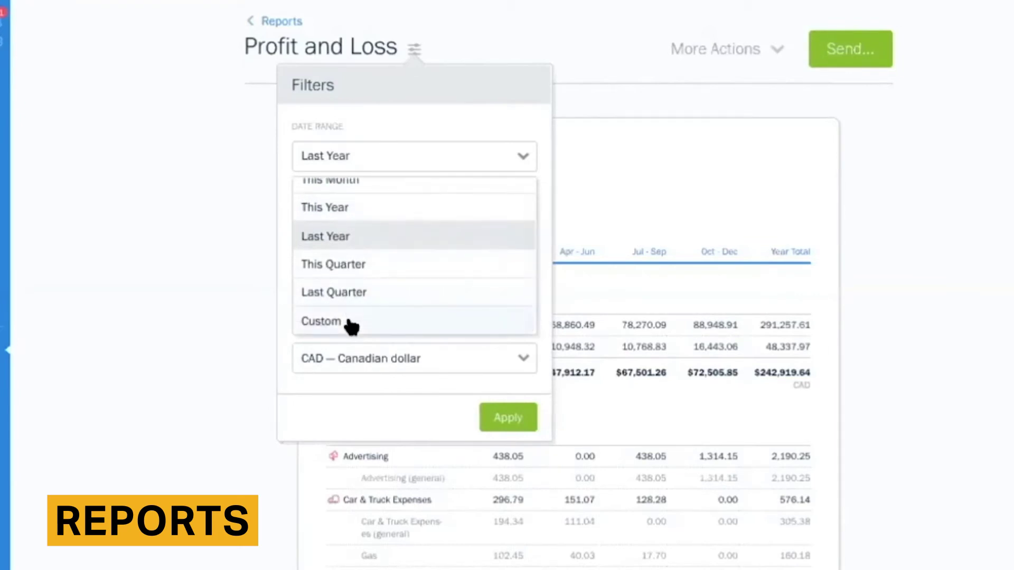
left_click(351, 323)
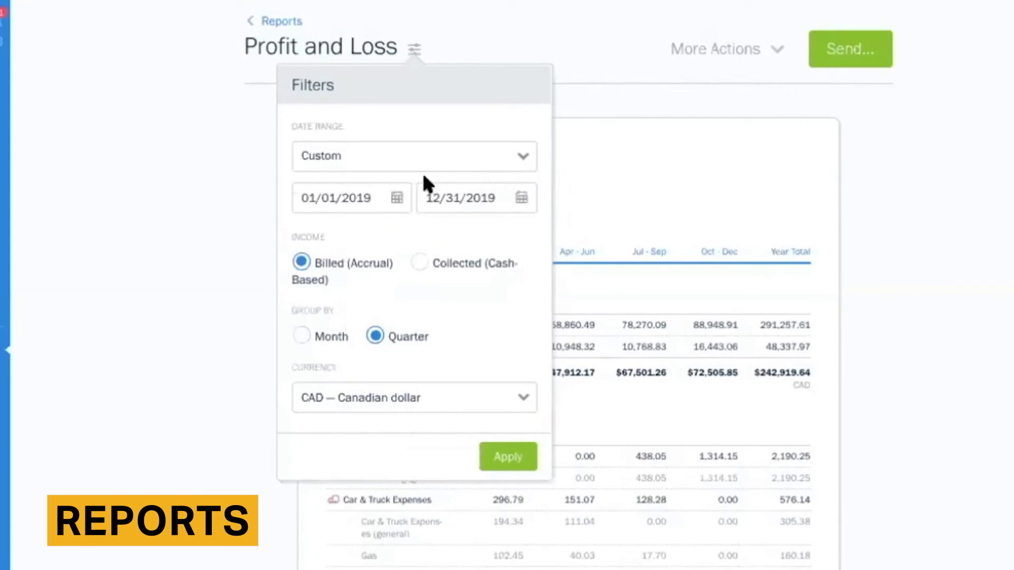
left_click(410, 163)
left_click(392, 235)
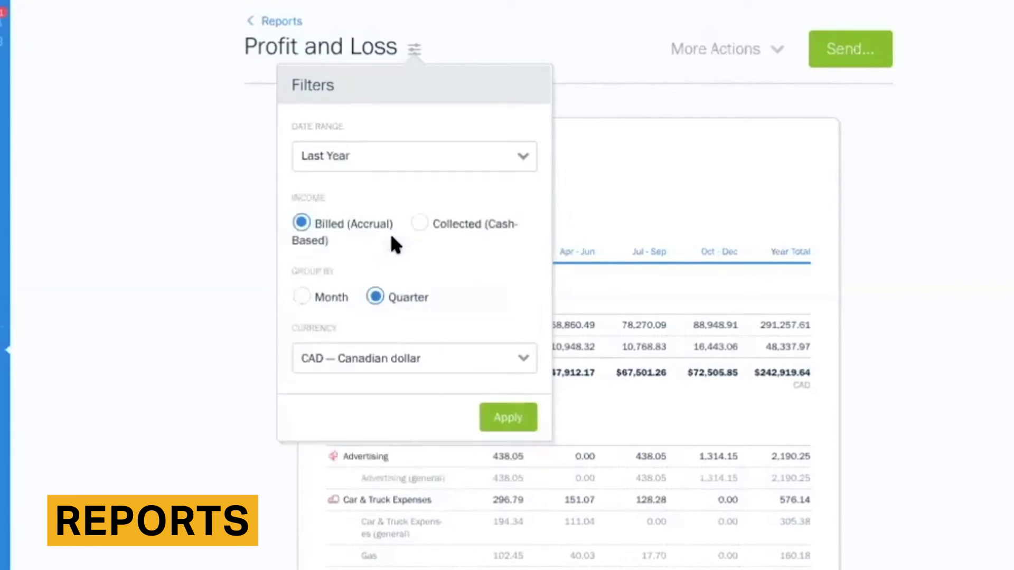